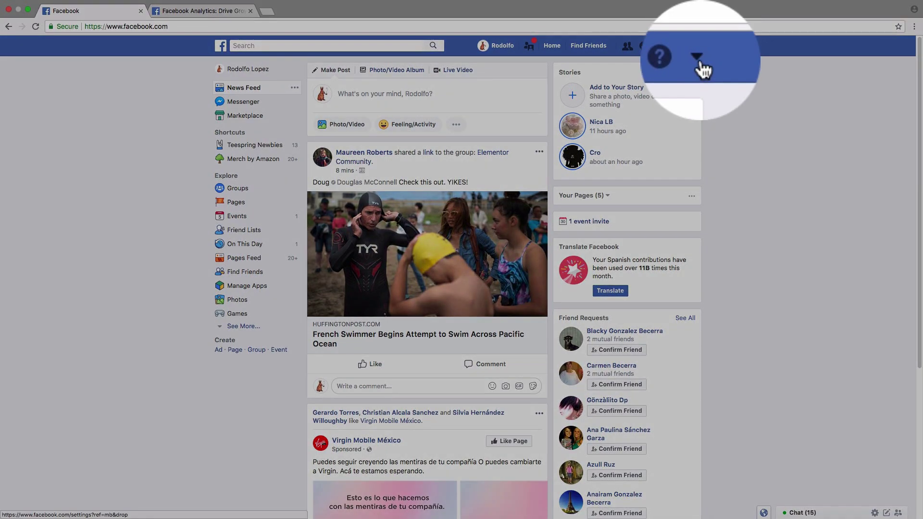
Go through Manage Ads to the first ad account's campaign list in Ads Manager
{"action": "left_click", "coordinate": [699, 45]}
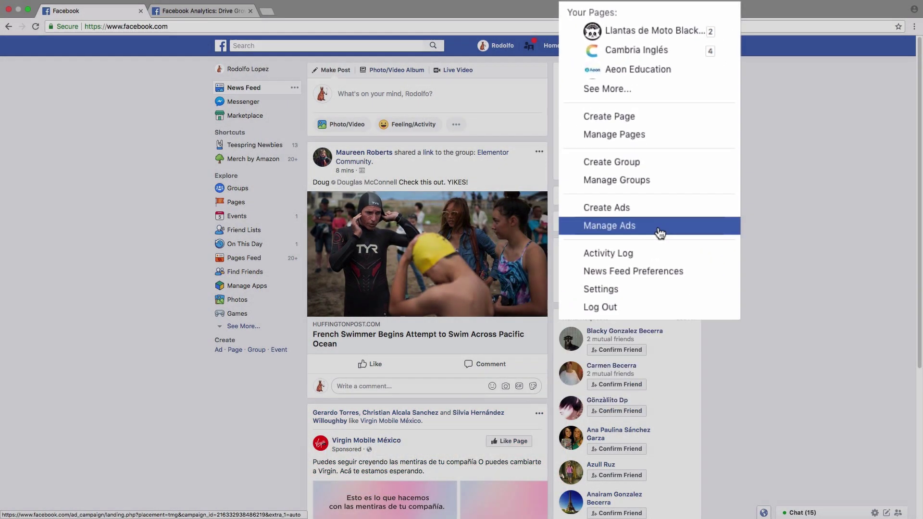
{"action": "left_click", "coordinate": [655, 202]}
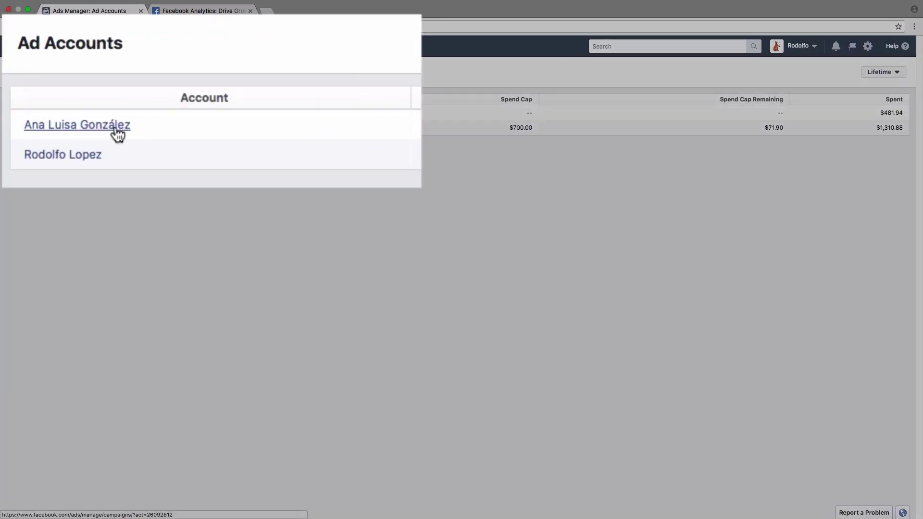
{"action": "left_click", "coordinate": [117, 129]}
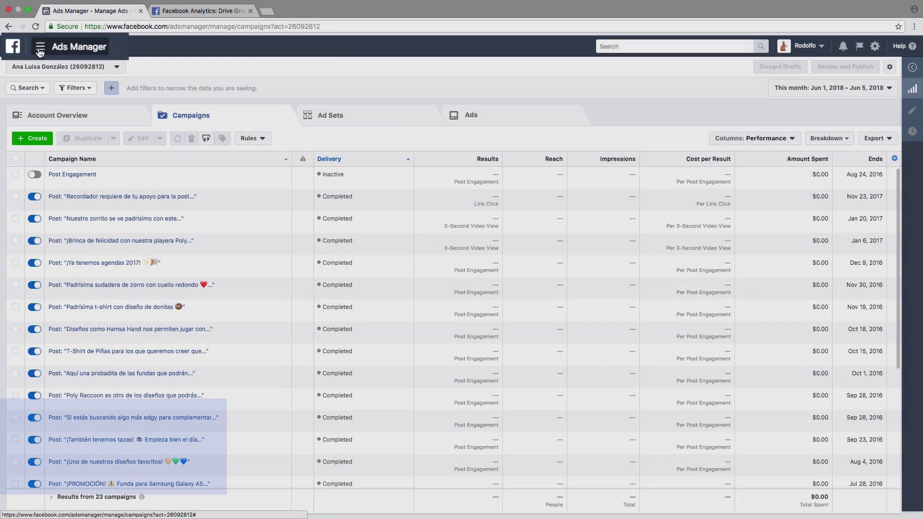
Open the Pixels page from the Frequently Used tools menu
{"action": "left_click", "coordinate": [40, 48]}
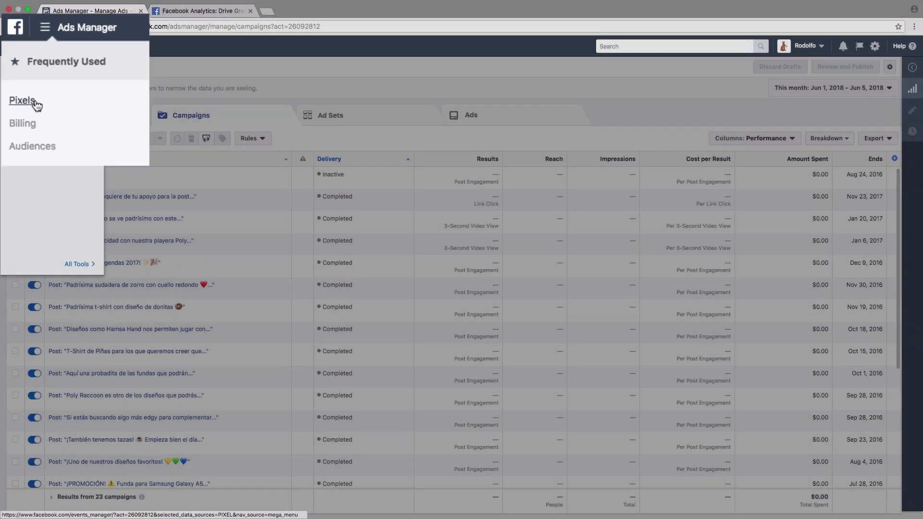
{"action": "left_click", "coordinate": [18, 96]}
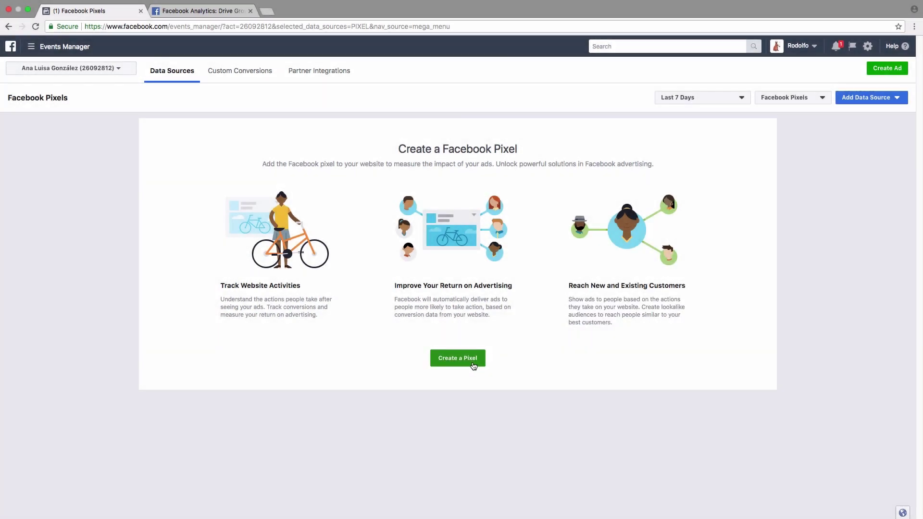
Start a new pixel and replace its suggested name with 'Color Mazapan'
{"action": "left_click", "coordinate": [471, 362]}
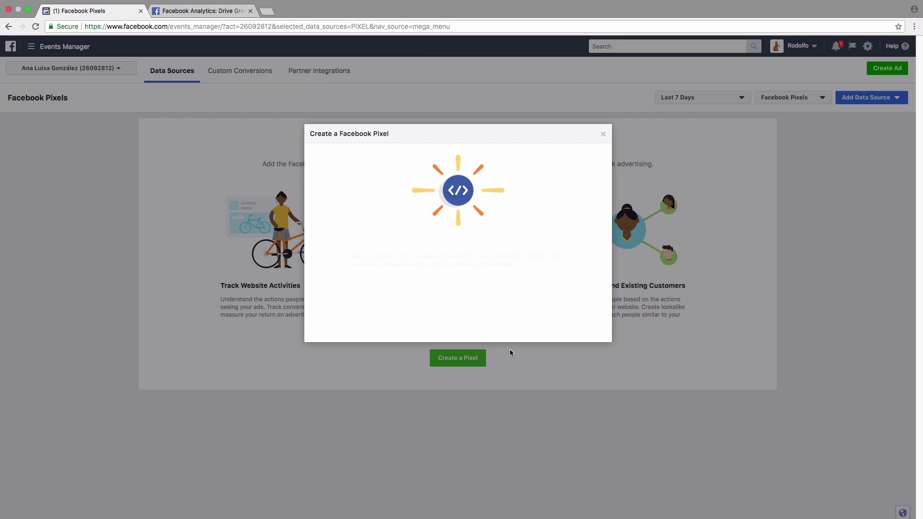
{"action": "key", "text": "BackSpace"}
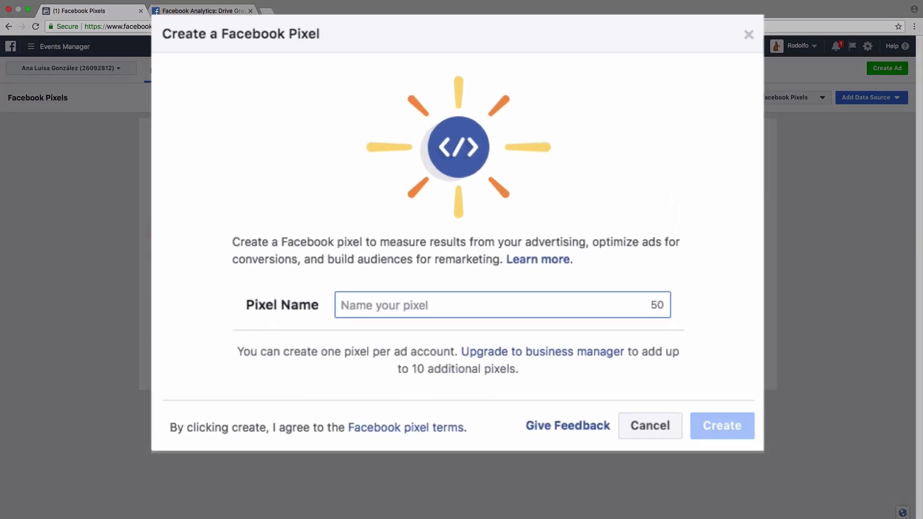
{"action": "type", "text": "Color Mazapan"}
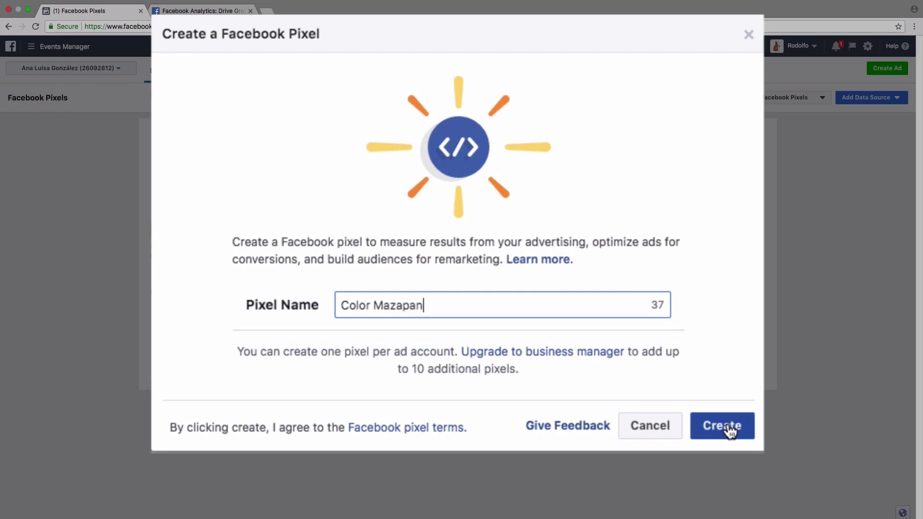
Confirm creation of the Color Mazapan pixel
{"action": "left_click", "coordinate": [730, 433]}
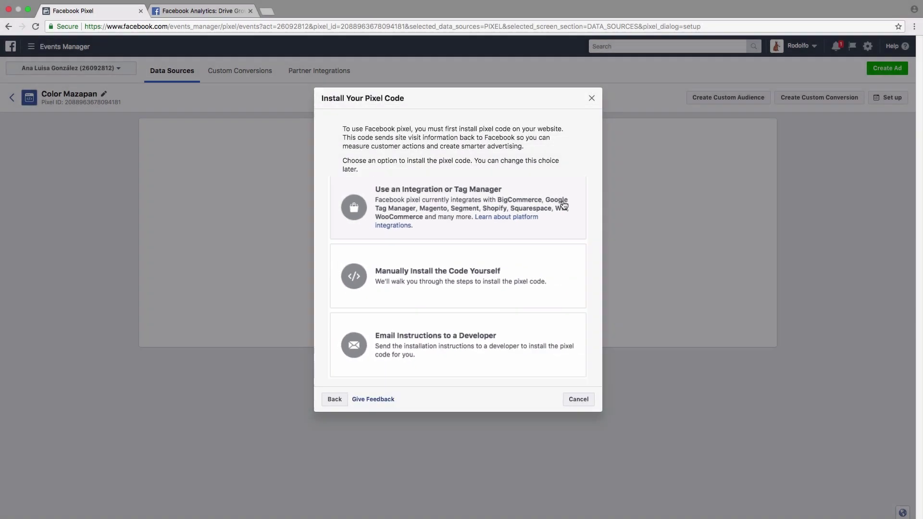
{"action": "left_click", "coordinate": [642, 137]}
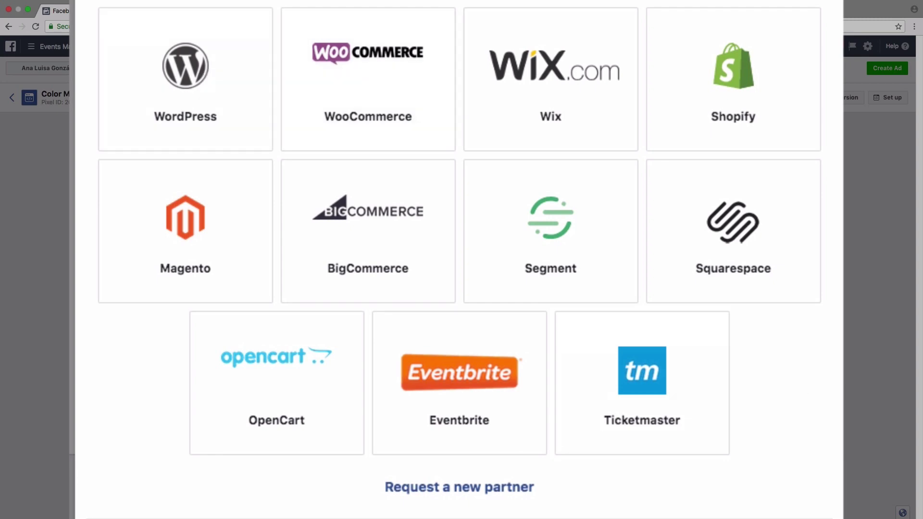
{"action": "left_click", "coordinate": [353, 97]}
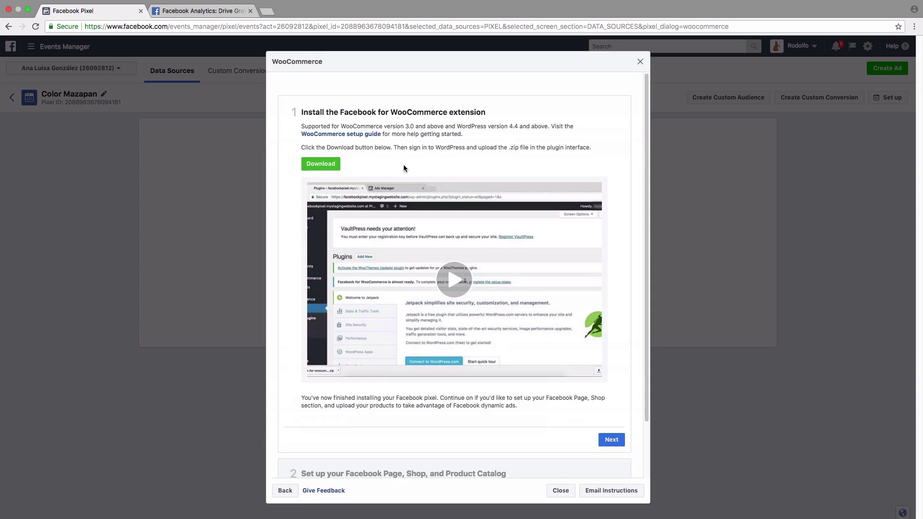
{"action": "scroll", "coordinate": [404, 169], "scroll_direction": "down", "scroll_amount": 3}
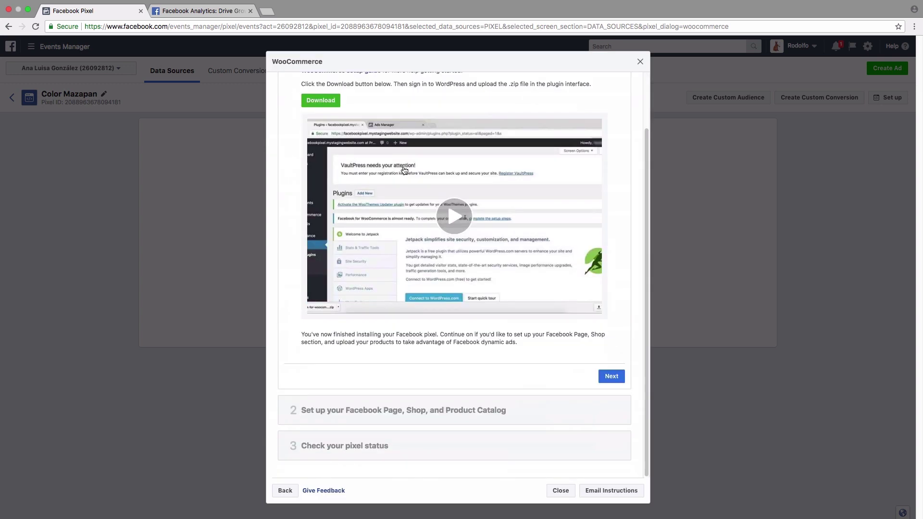
{"action": "left_click", "coordinate": [286, 493]}
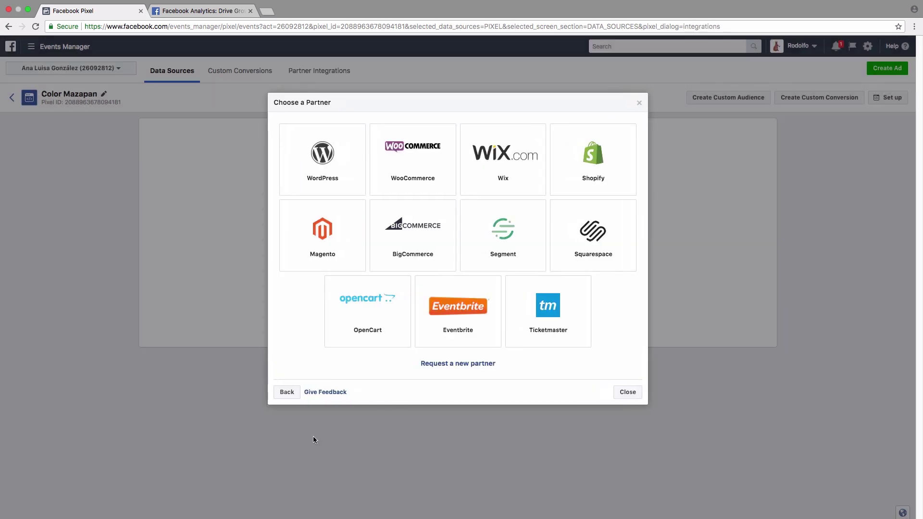
{"action": "left_click", "coordinate": [290, 390]}
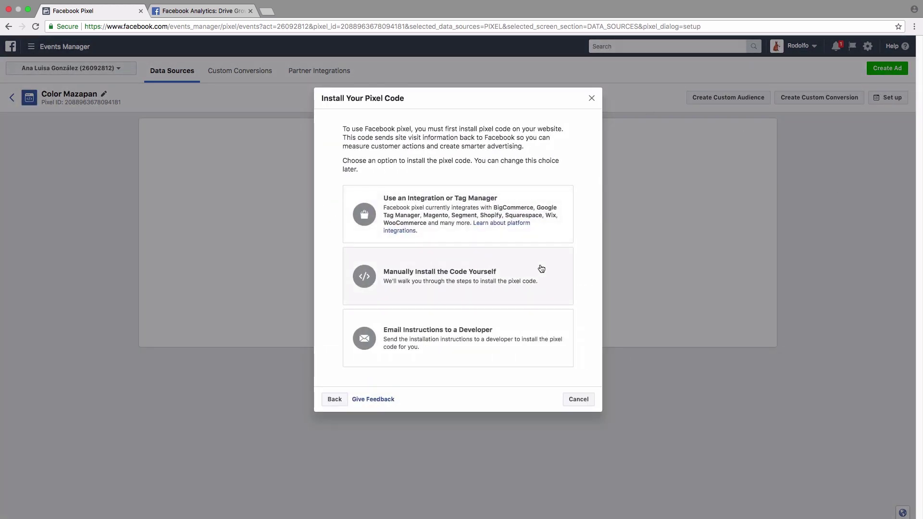
Choose manual installation and review where the base pixel code goes between the head tags
{"action": "left_click", "coordinate": [544, 268]}
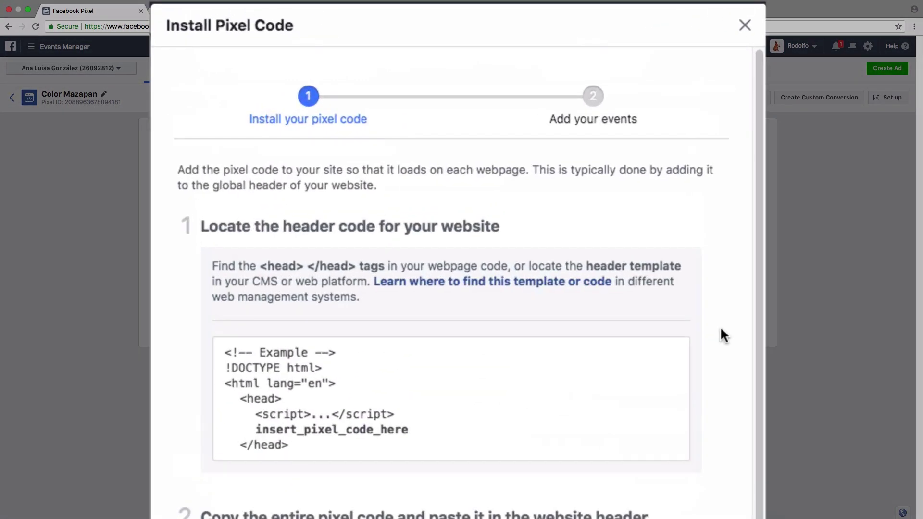
{"action": "scroll", "coordinate": [719, 327], "scroll_direction": "down", "scroll_amount": 3}
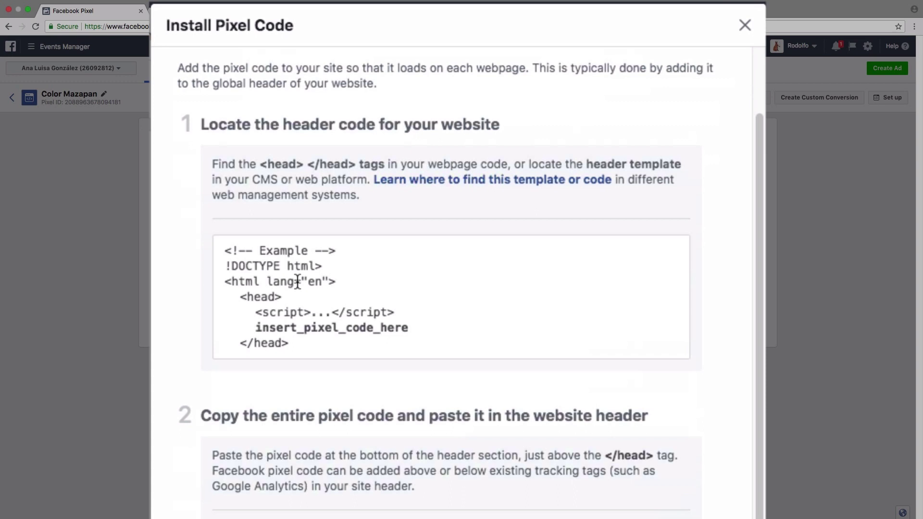
{"action": "left_click_drag", "start_coordinate": [240, 297], "coordinate": [288, 297]}
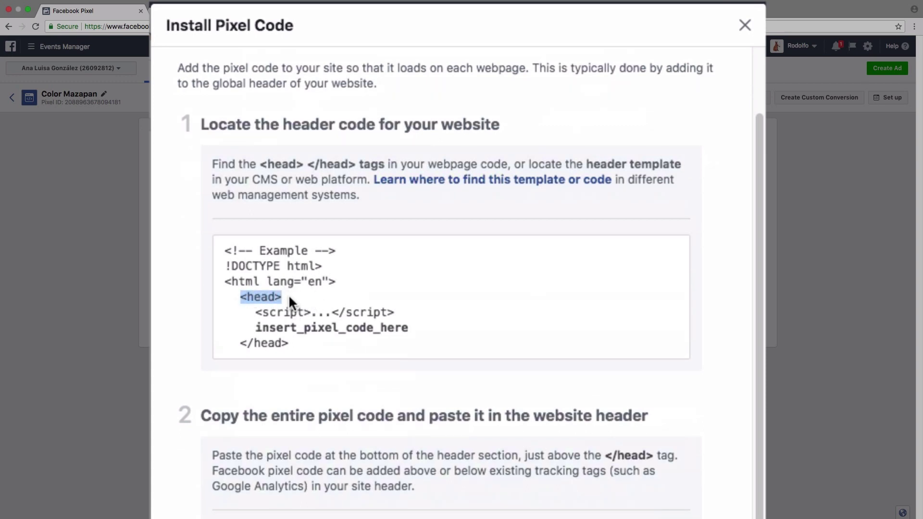
{"action": "left_click_drag", "start_coordinate": [243, 343], "coordinate": [304, 348]}
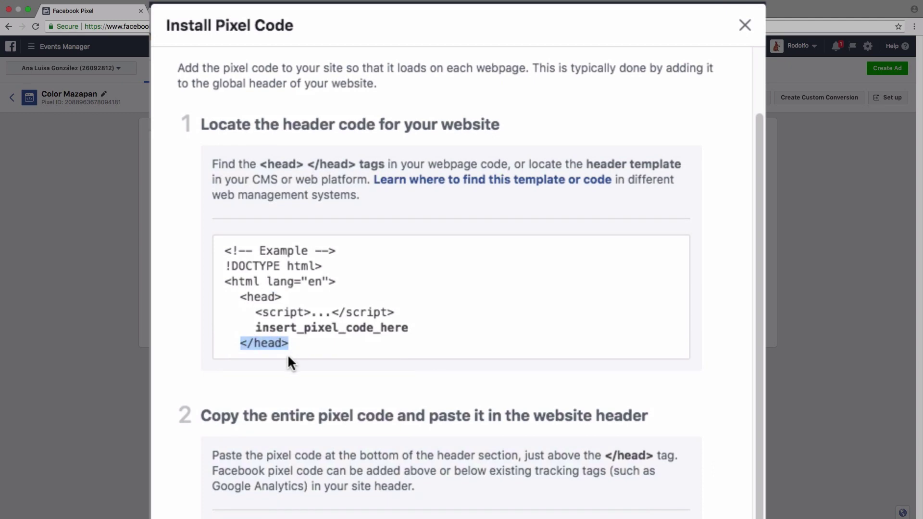
{"action": "left_click_drag", "start_coordinate": [255, 325], "coordinate": [416, 324]}
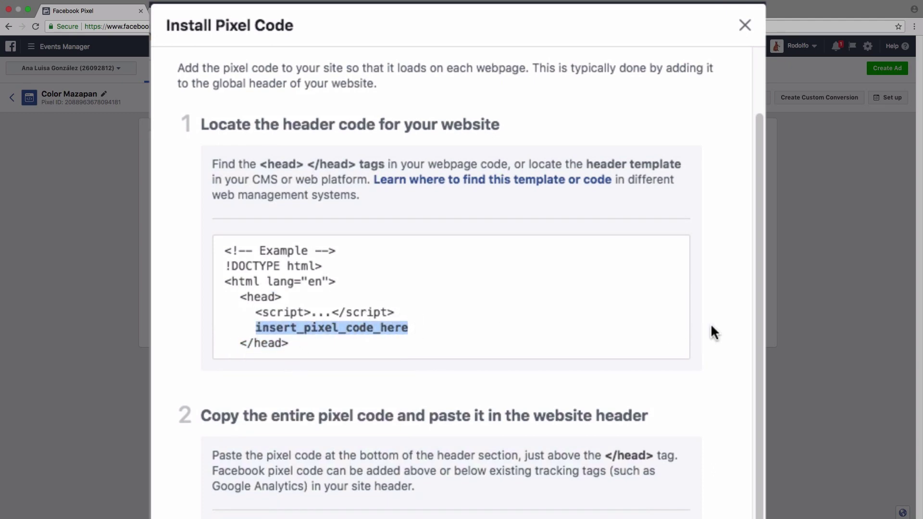
{"action": "scroll", "coordinate": [711, 323], "scroll_direction": "down", "scroll_amount": 5}
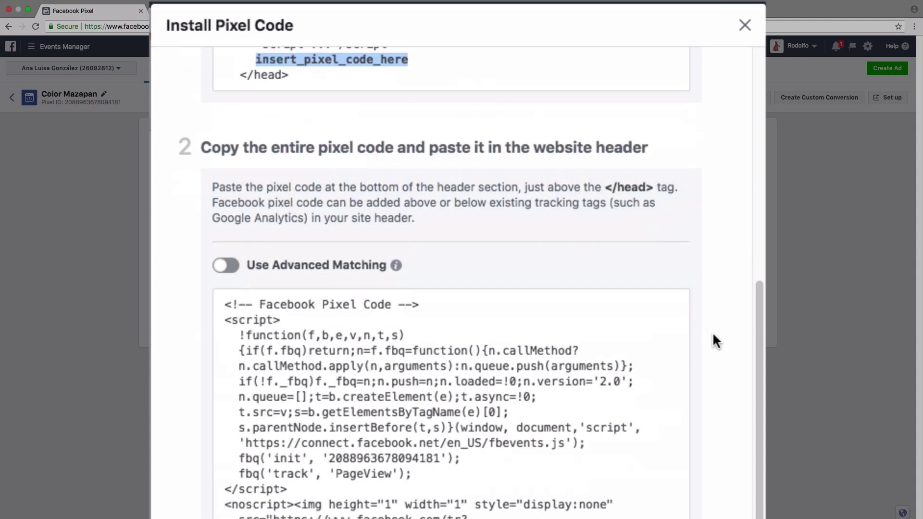
{"action": "mouse_move", "coordinate": [568, 478]}
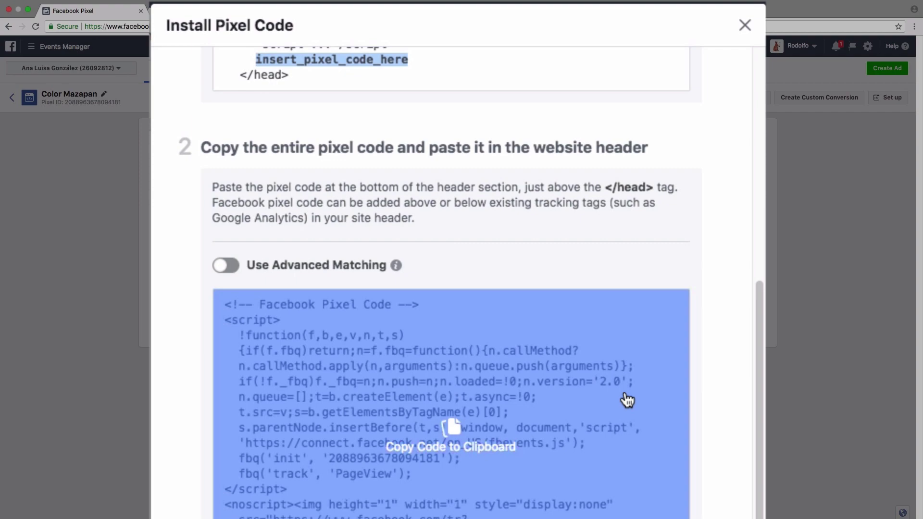
{"action": "scroll", "coordinate": [712, 375], "scroll_direction": "down", "scroll_amount": 2}
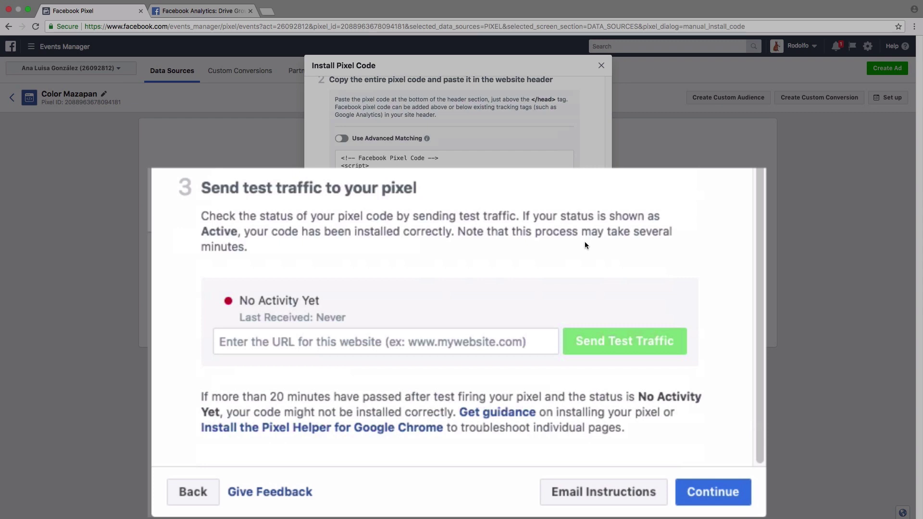
{"action": "left_click", "coordinate": [310, 342]}
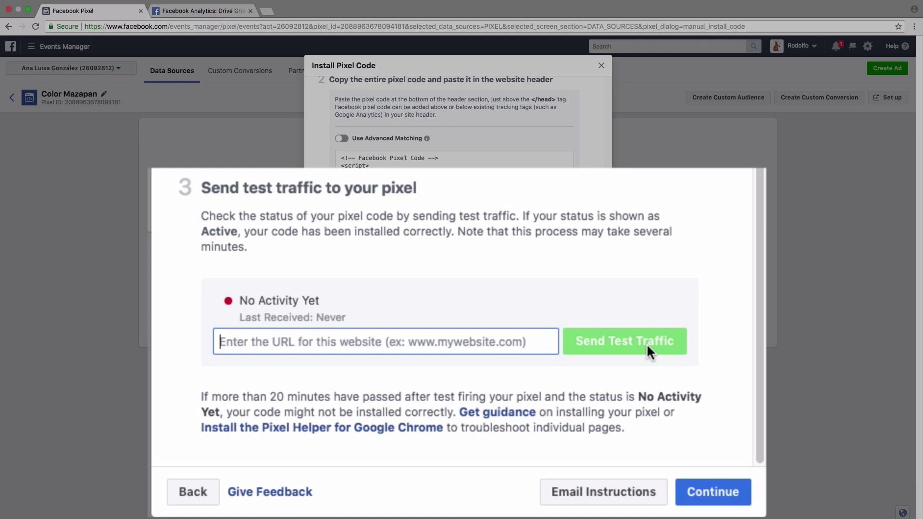
{"action": "left_click_drag", "start_coordinate": [273, 397], "coordinate": [388, 397]}
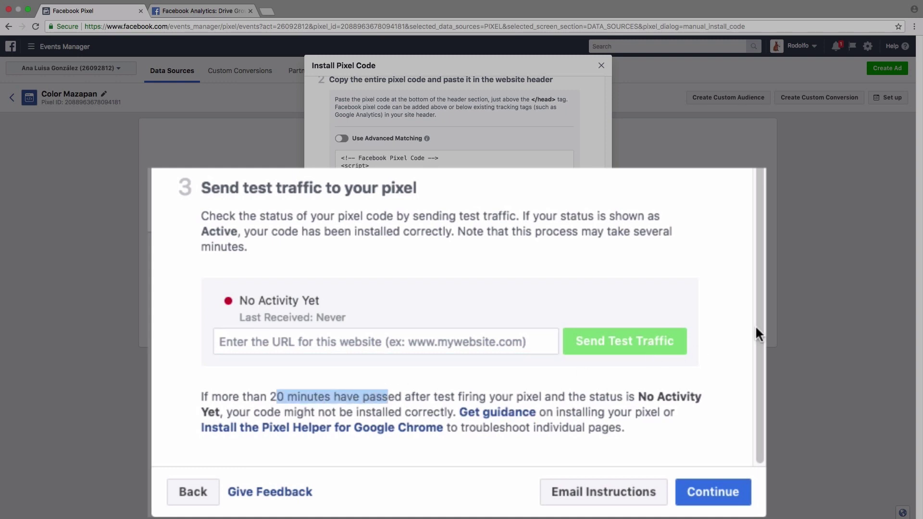
{"action": "left_click", "coordinate": [683, 270]}
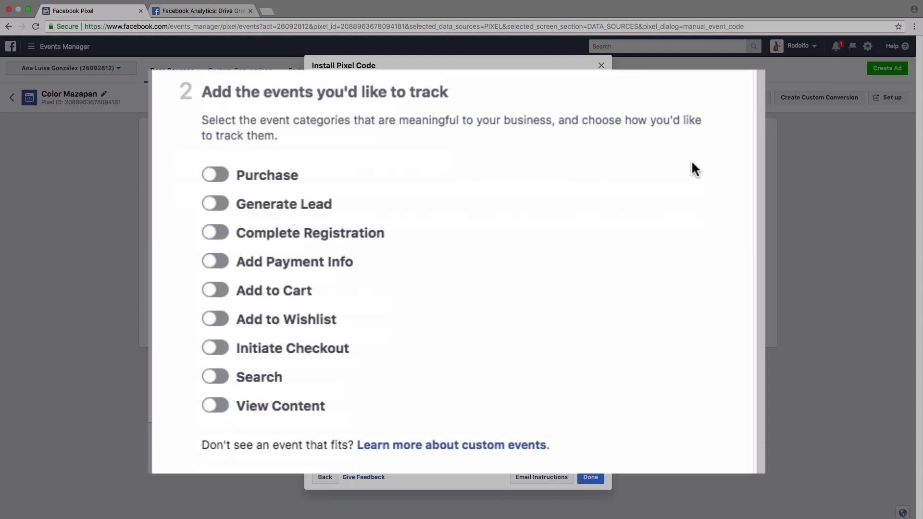
Preview Purchase and Generate Lead, leave both off, and switch on View Content tracking
{"action": "left_click", "coordinate": [206, 177]}
{"action": "left_click", "coordinate": [206, 177]}
{"action": "left_click", "coordinate": [221, 206]}
{"action": "left_click", "coordinate": [221, 206]}
{"action": "left_click", "coordinate": [217, 408]}
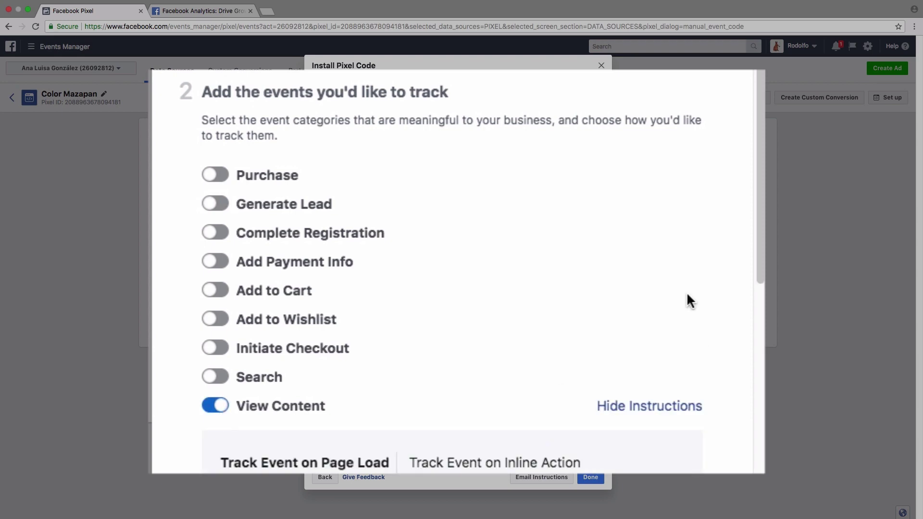
{"action": "scroll", "coordinate": [579, 284], "scroll_direction": "down", "scroll_amount": 5}
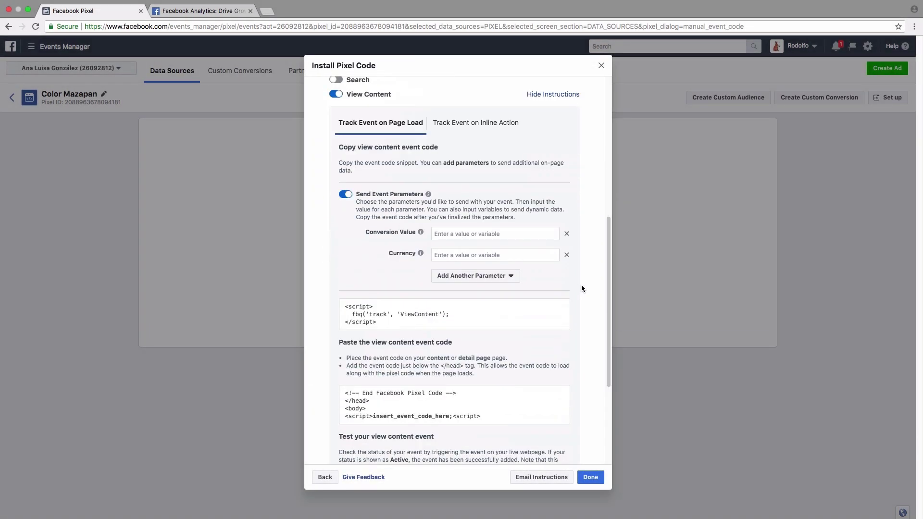
{"action": "scroll", "coordinate": [582, 287], "scroll_direction": "down", "scroll_amount": 2}
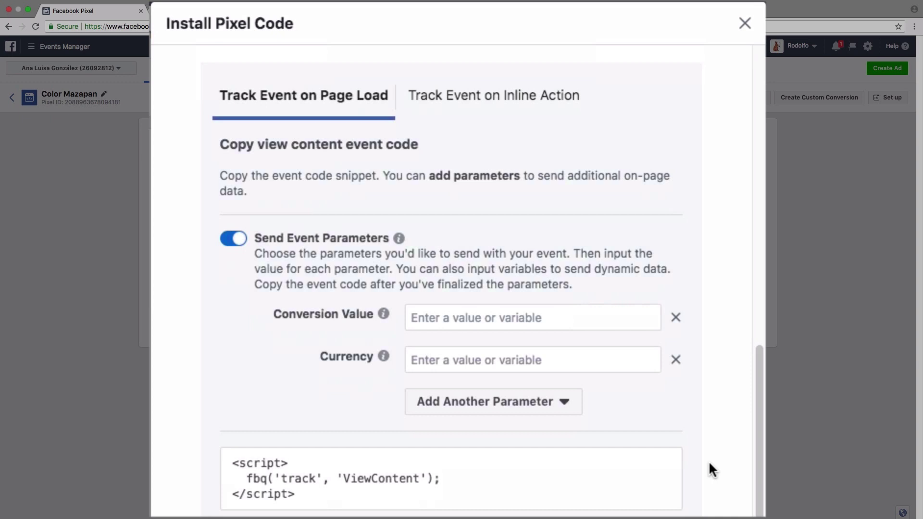
{"action": "scroll", "coordinate": [709, 460], "scroll_direction": "down", "scroll_amount": 1}
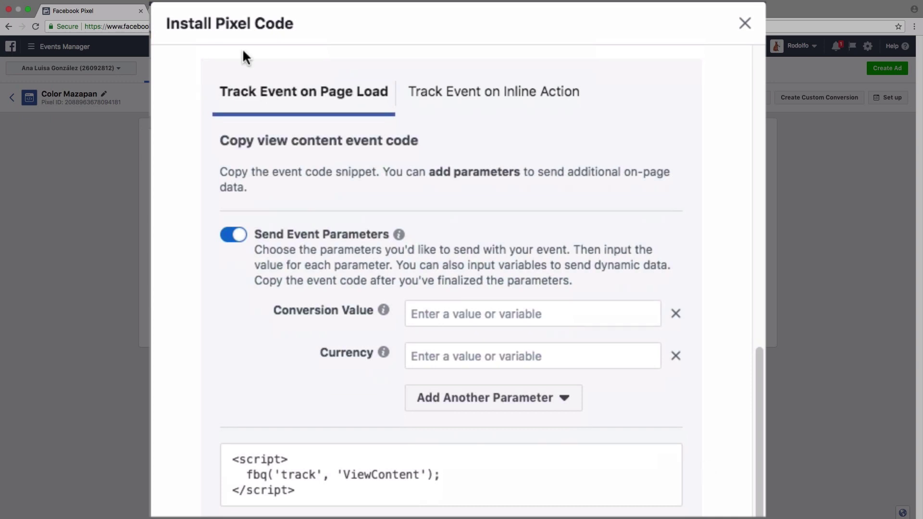
{"action": "left_click", "coordinate": [474, 99]}
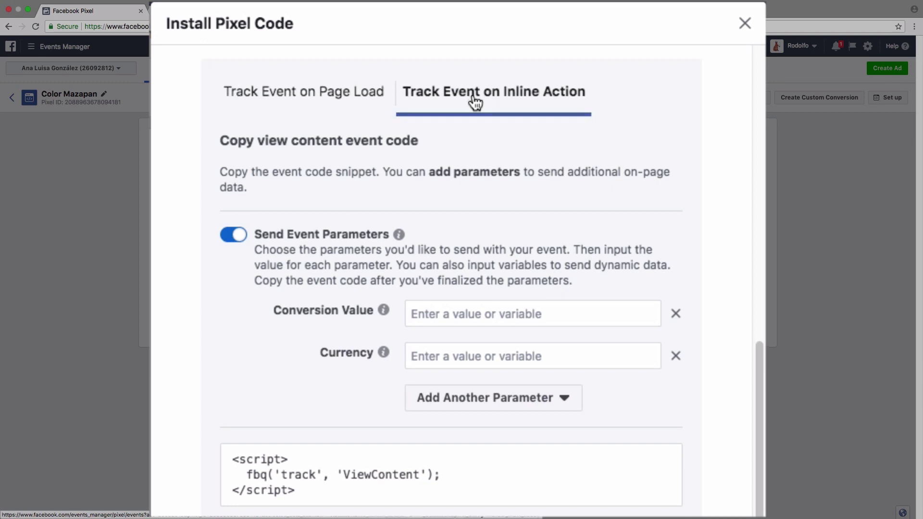
{"action": "left_click", "coordinate": [356, 114]}
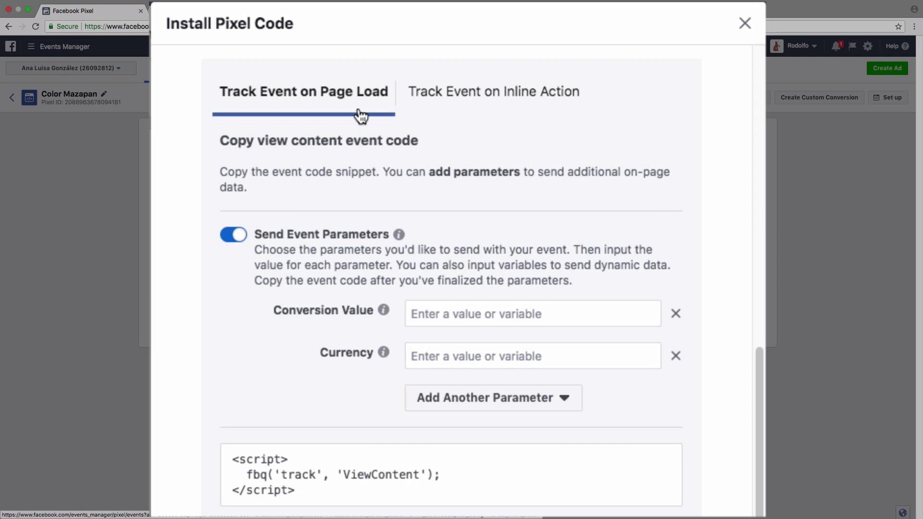
{"action": "left_click", "coordinate": [538, 96]}
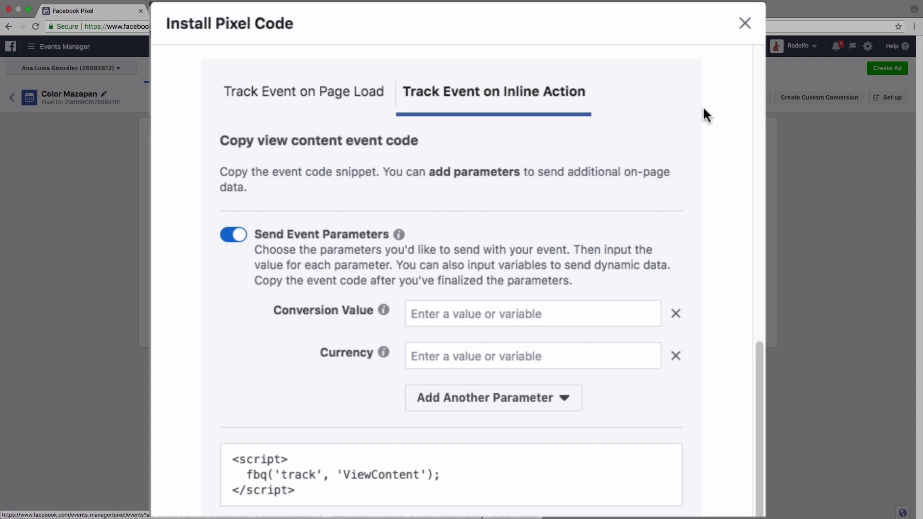
{"action": "scroll", "coordinate": [726, 251], "scroll_direction": "down", "scroll_amount": 1}
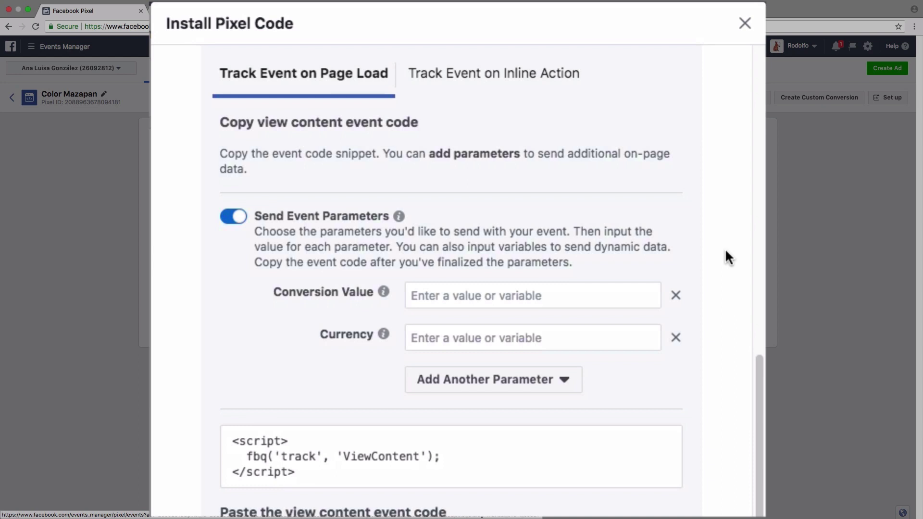
{"action": "scroll", "coordinate": [723, 248], "scroll_direction": "up", "scroll_amount": 1}
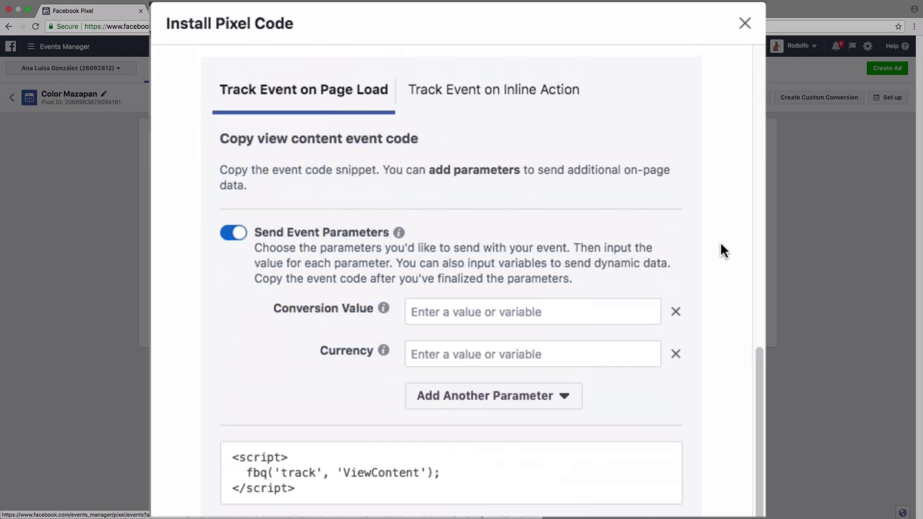
{"action": "mouse_move", "coordinate": [270, 476]}
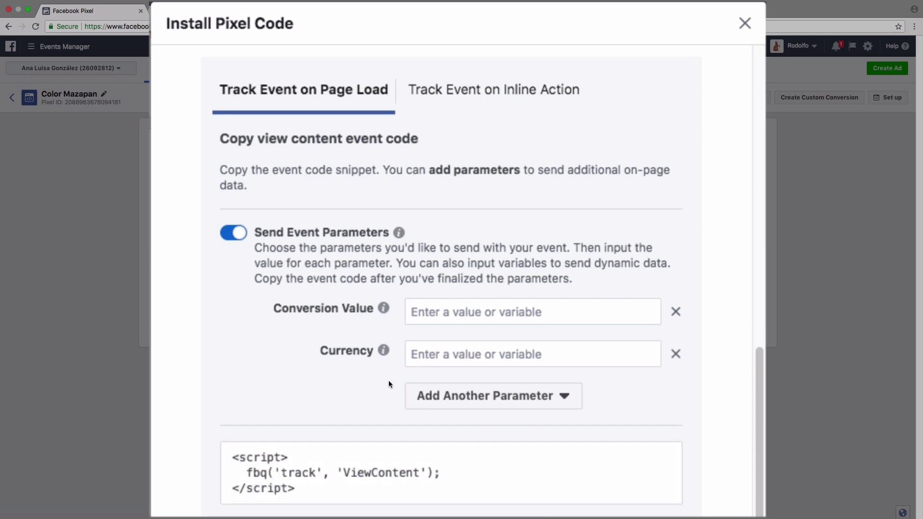
Scroll to the Test your View Content event section showing No Activity Yet
{"action": "scroll", "coordinate": [388, 383], "scroll_direction": "down", "scroll_amount": 5}
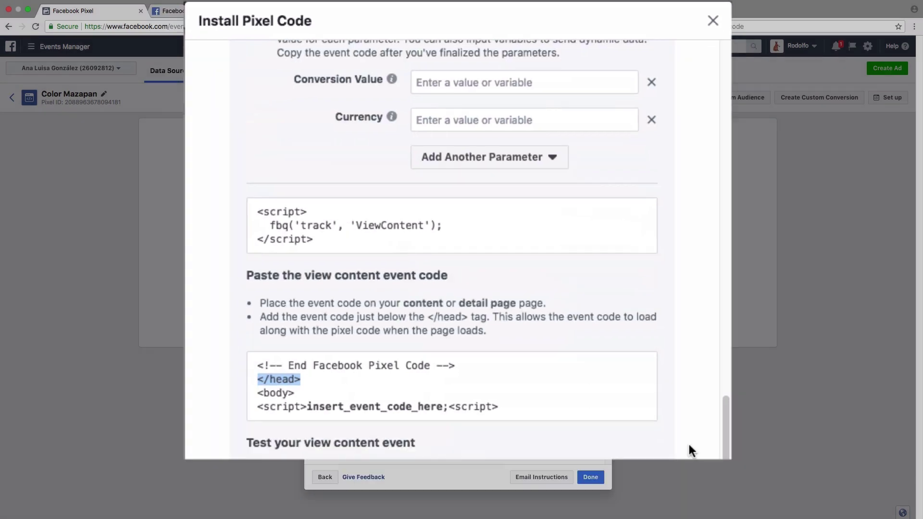
{"action": "scroll", "coordinate": [721, 510], "scroll_direction": "down", "scroll_amount": 1}
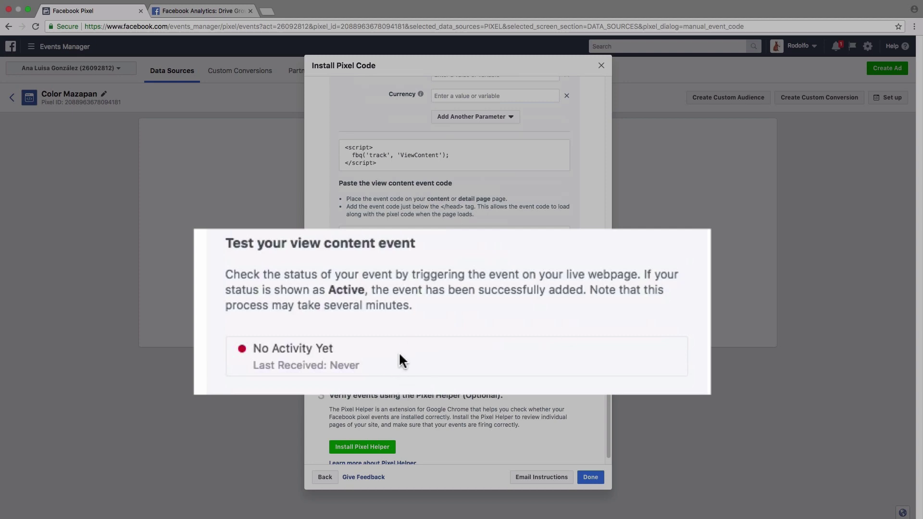
{"action": "scroll", "coordinate": [412, 347], "scroll_direction": "down", "scroll_amount": 1}
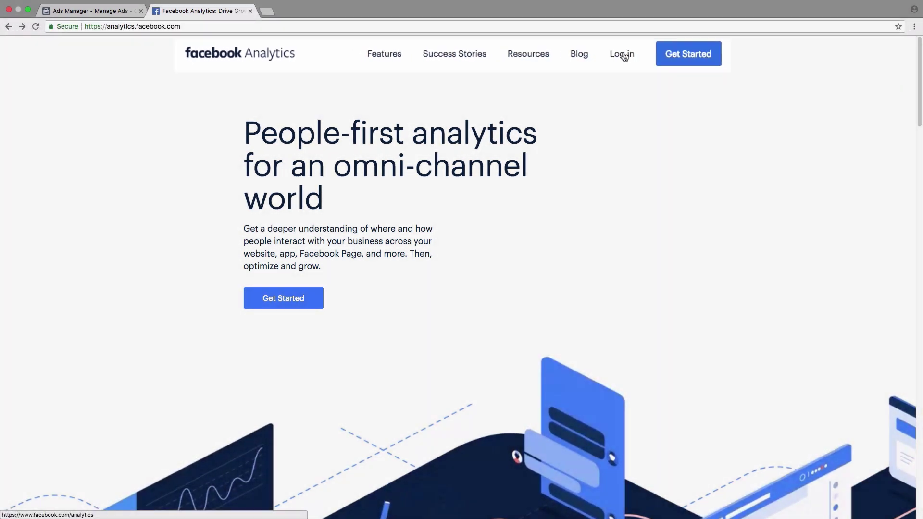
Log in to Facebook Analytics and open the Cambria Inglés pixel's Overview dashboard
{"action": "left_click", "coordinate": [604, 56]}
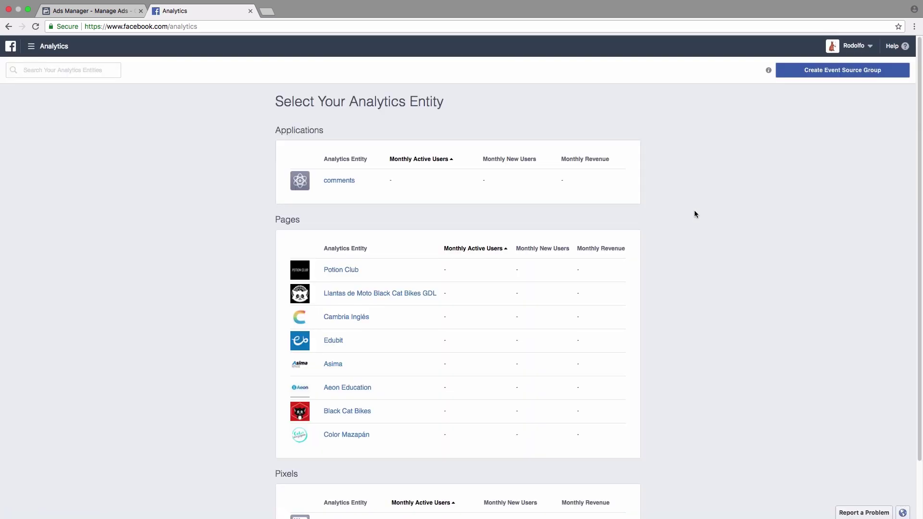
{"action": "scroll", "coordinate": [694, 210], "scroll_direction": "down", "scroll_amount": 3}
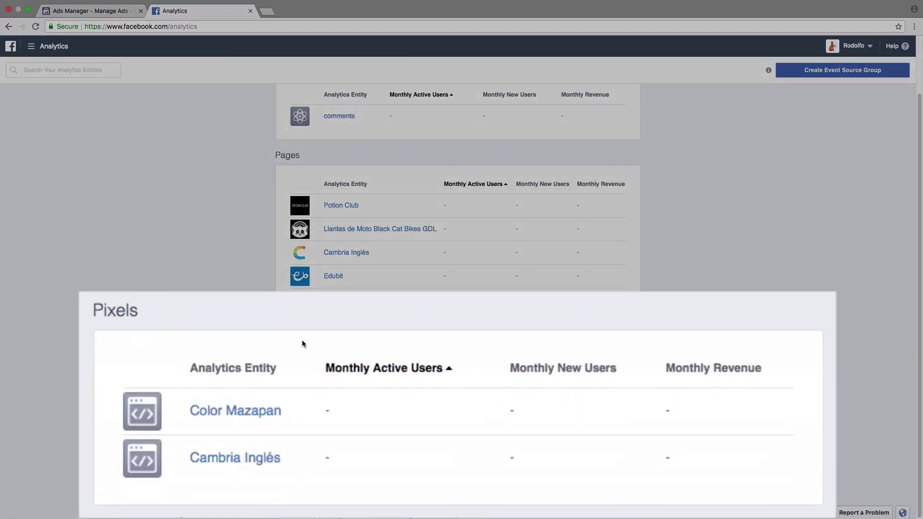
{"action": "left_click", "coordinate": [226, 462]}
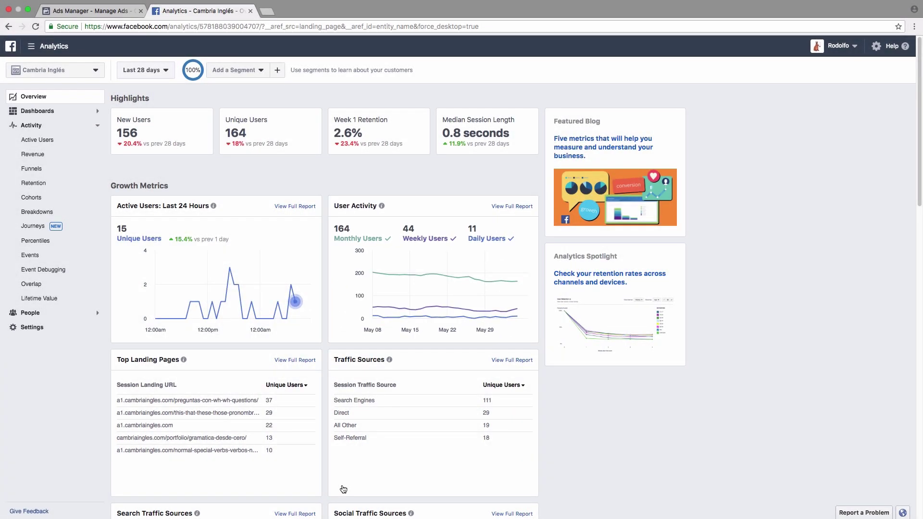
{"action": "scroll", "coordinate": [344, 490], "scroll_direction": "down", "scroll_amount": 3}
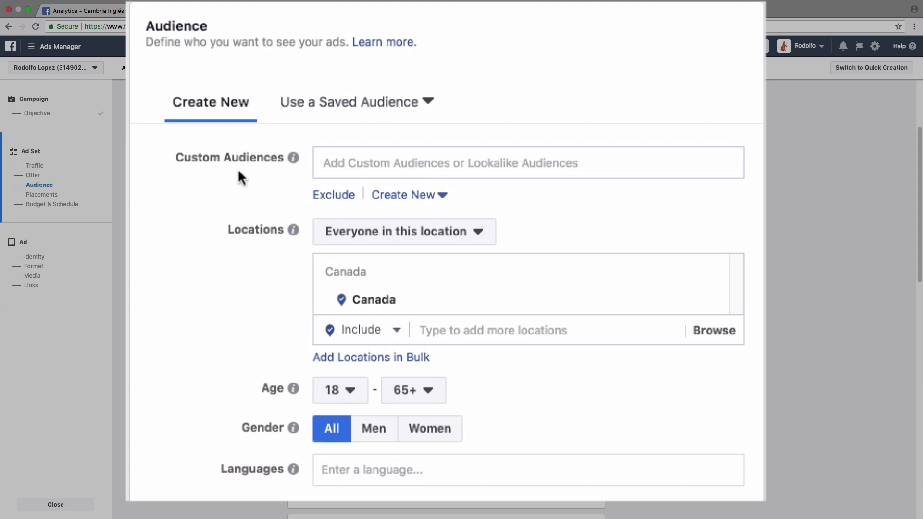
Choose Create New > Custom Audience in the ad set's Audience section
{"action": "left_click", "coordinate": [409, 197]}
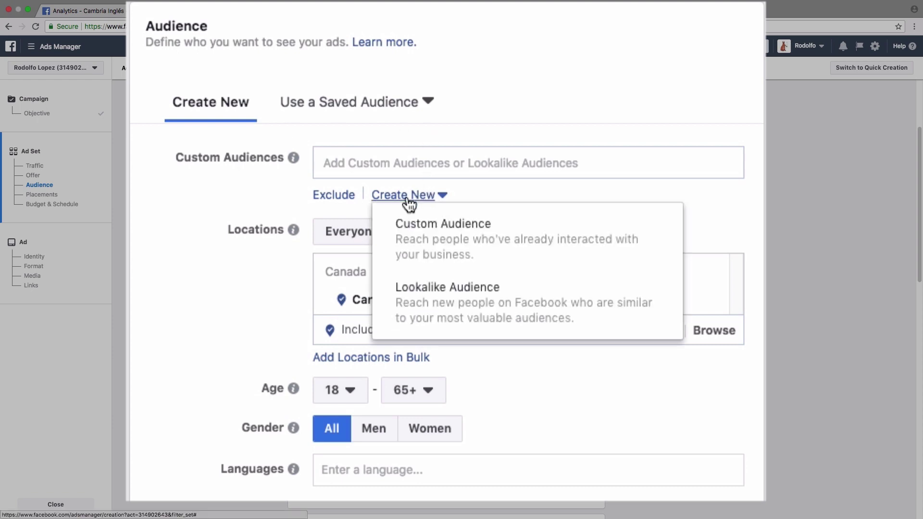
{"action": "left_click", "coordinate": [448, 243]}
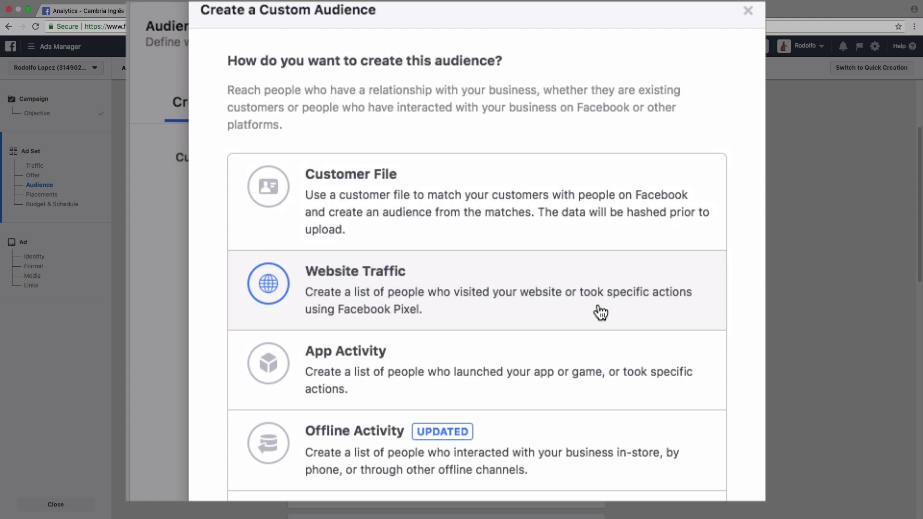
Pick Website Traffic, inspect the PageView and ViewContent criteria, then close the list unchanged
{"action": "left_click", "coordinate": [600, 312]}
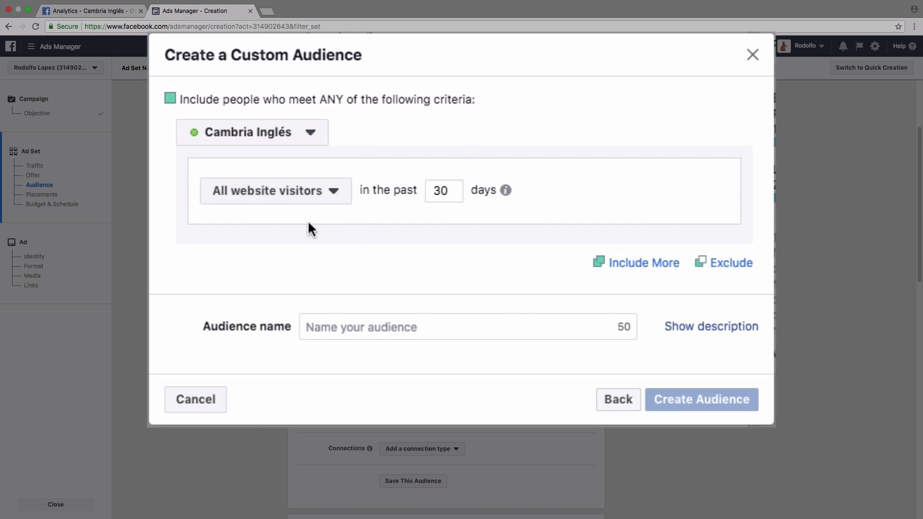
{"action": "left_click", "coordinate": [341, 194]}
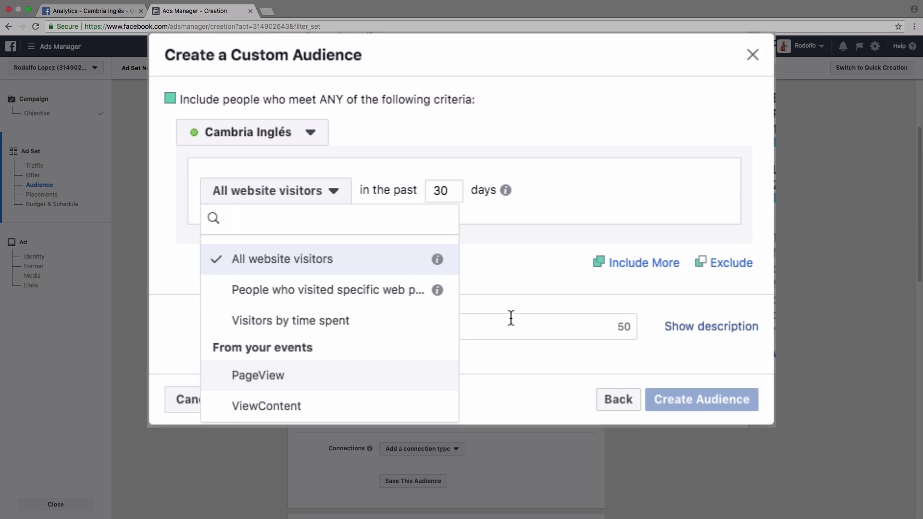
{"action": "left_click", "coordinate": [514, 284]}
{"action": "left_click", "coordinate": [437, 331]}
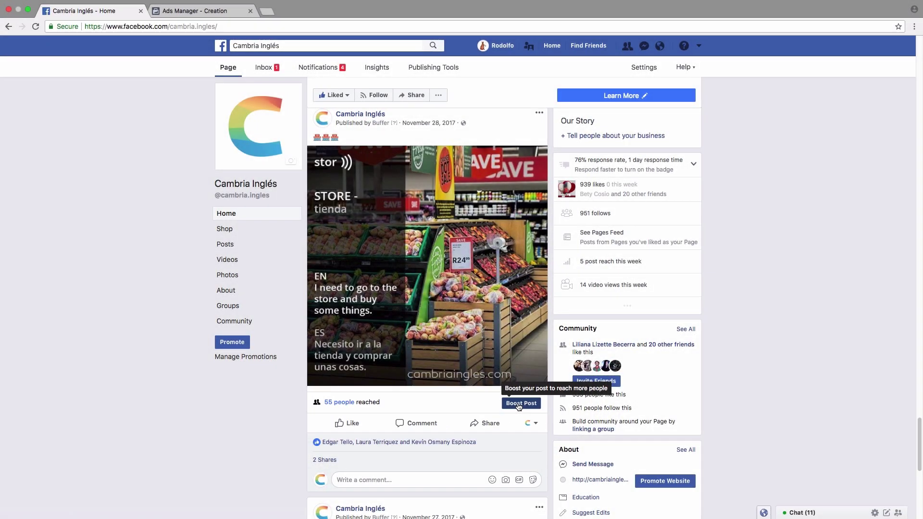
Boost the store post and check that conversion tracking uses the Cambria Inglés pixel
{"action": "left_click", "coordinate": [522, 403]}
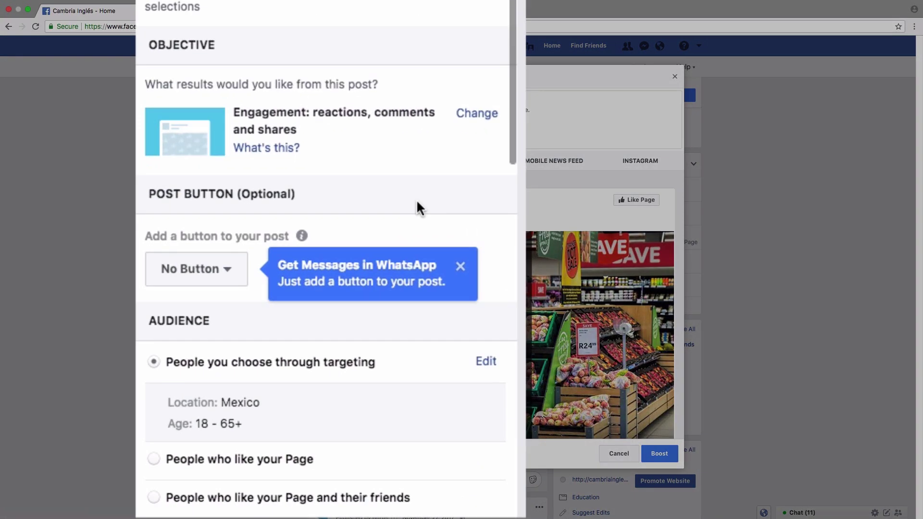
{"action": "scroll", "coordinate": [420, 208], "scroll_direction": "down", "scroll_amount": 5}
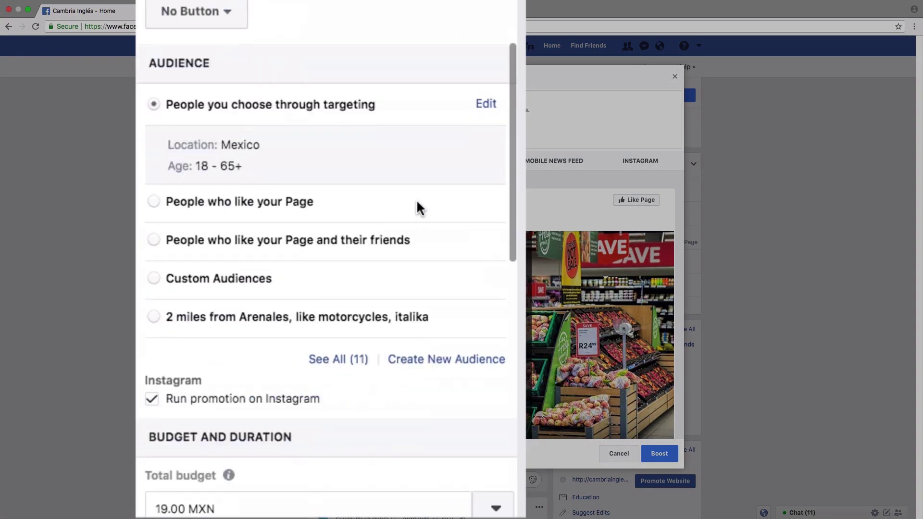
{"action": "scroll", "coordinate": [418, 203], "scroll_direction": "down", "scroll_amount": 2}
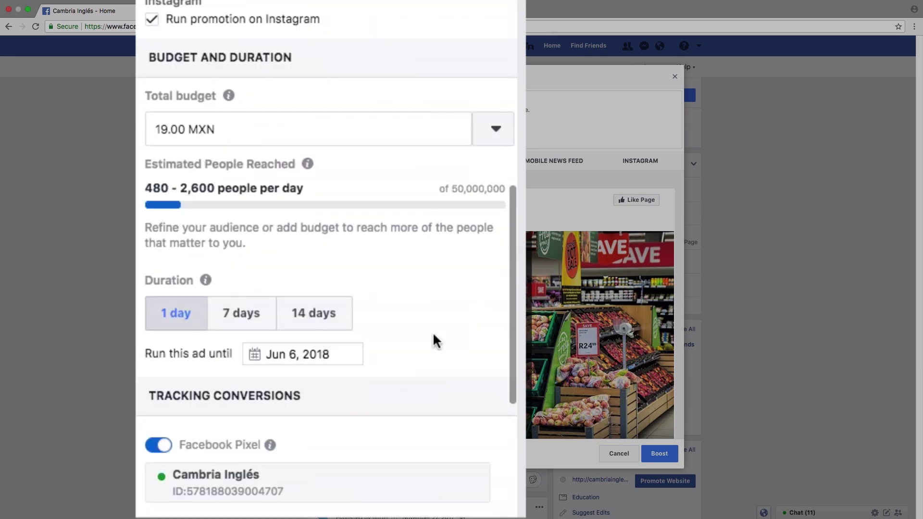